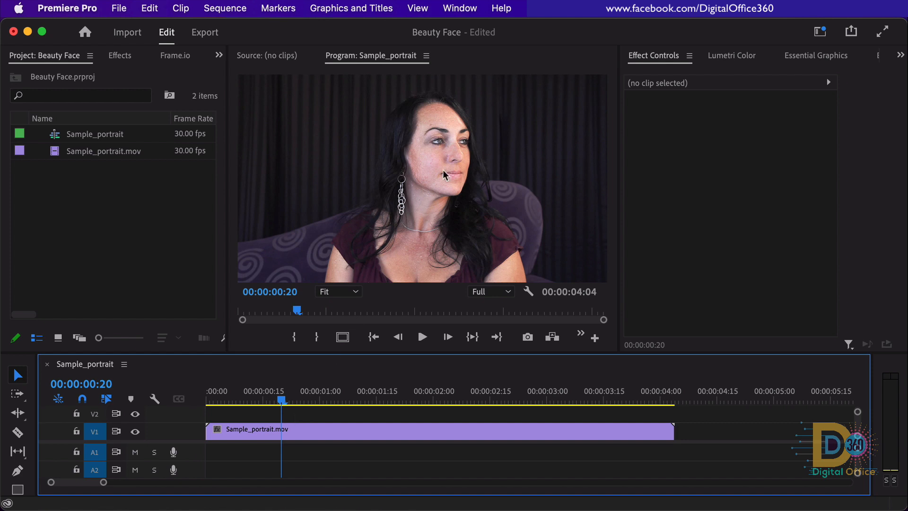
Magnify the program monitor to 150% and centre the view on the woman's face.
click(356, 293)
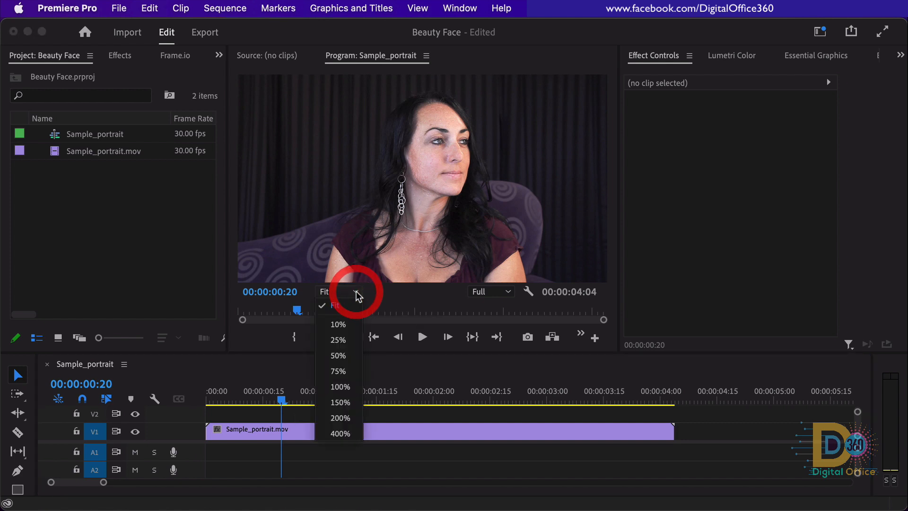
click(343, 402)
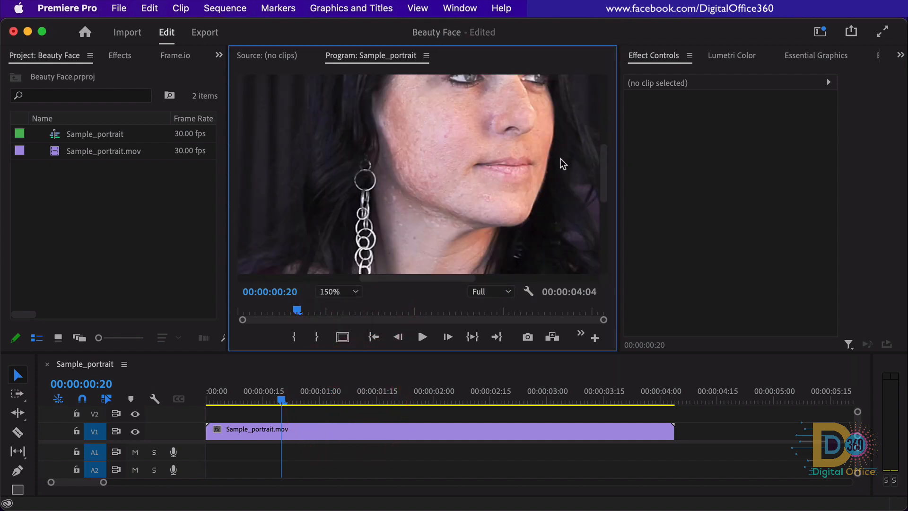
drag(603, 178, 603, 162)
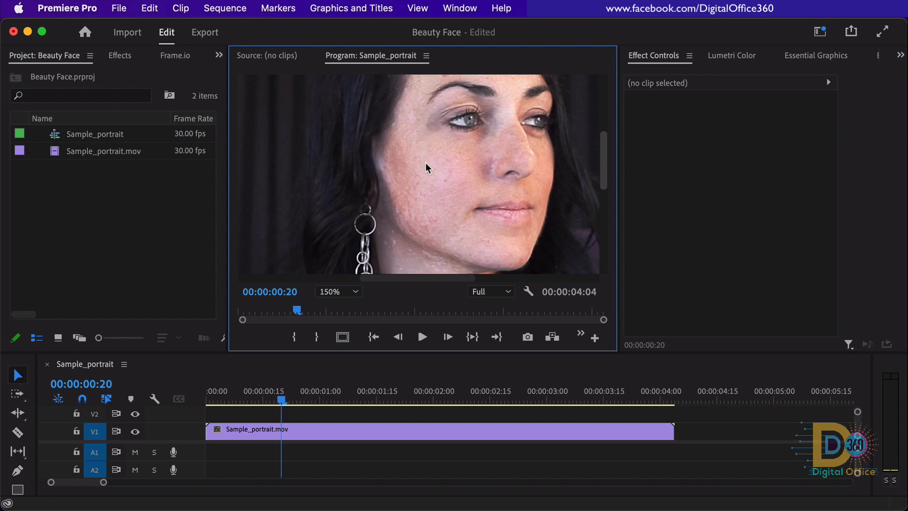
Search the effects for "beauty" and apply the Beauty Box effect to the Sample_portrait.mov clip on track V1.
click(133, 221)
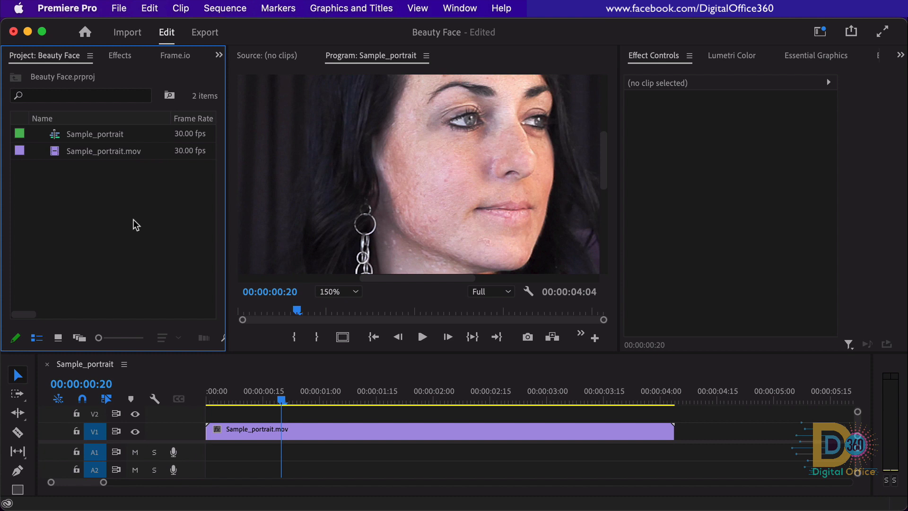
click(121, 56)
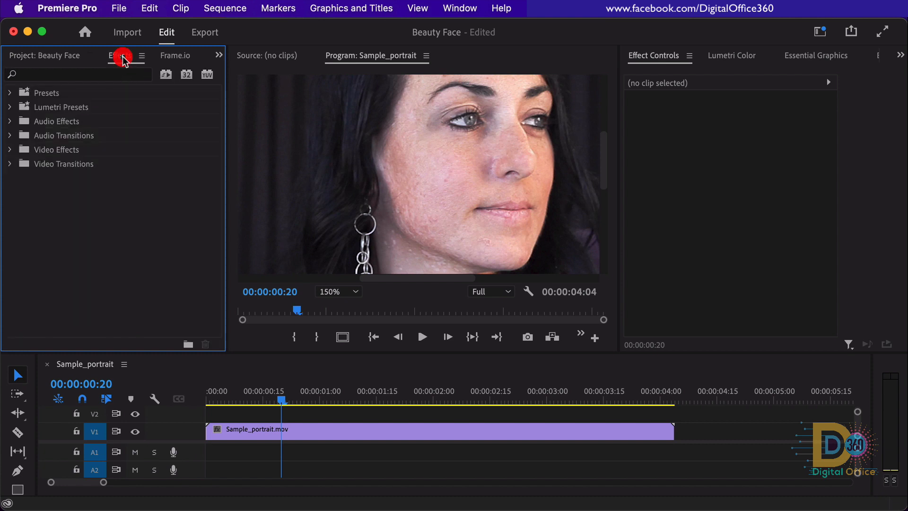
click(93, 75)
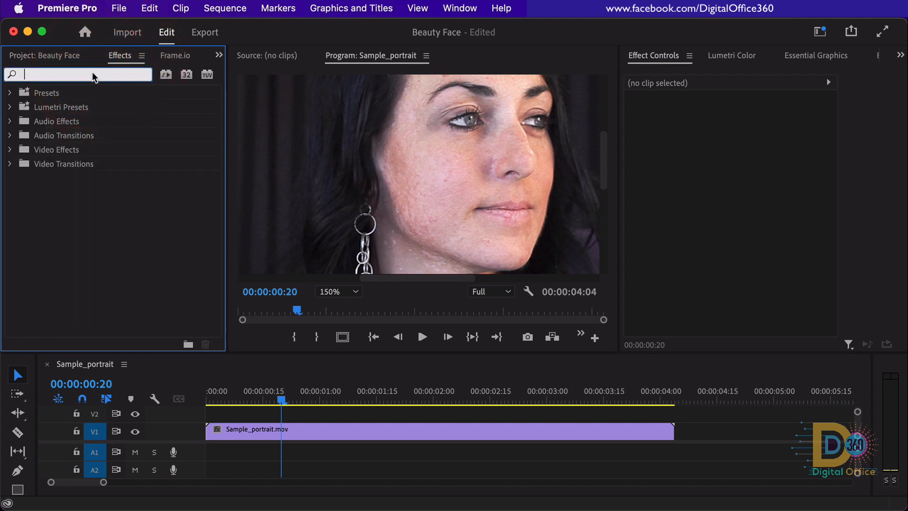
text(beauty)
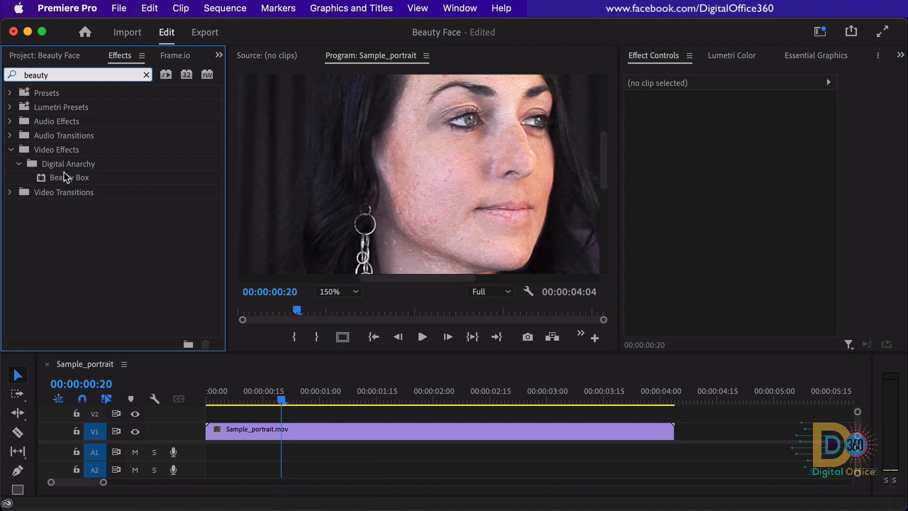
drag(65, 180, 286, 432)
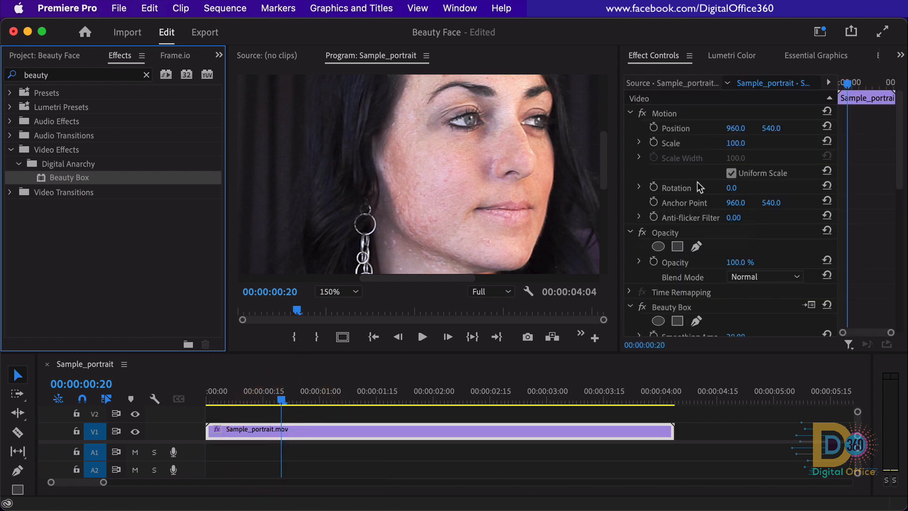
Switch the Beauty Box effect off and on again to compare the skin with and without it.
scroll(703, 228, down, 6)
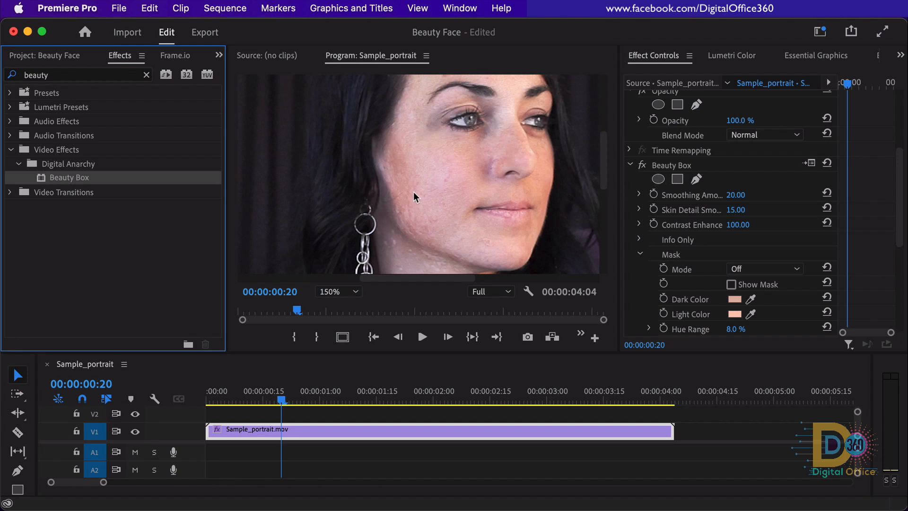
click(642, 165)
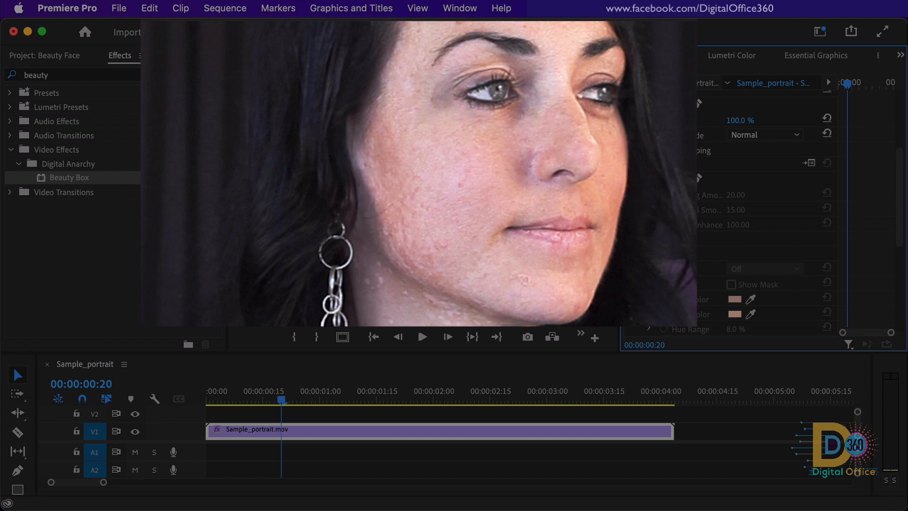
click(643, 166)
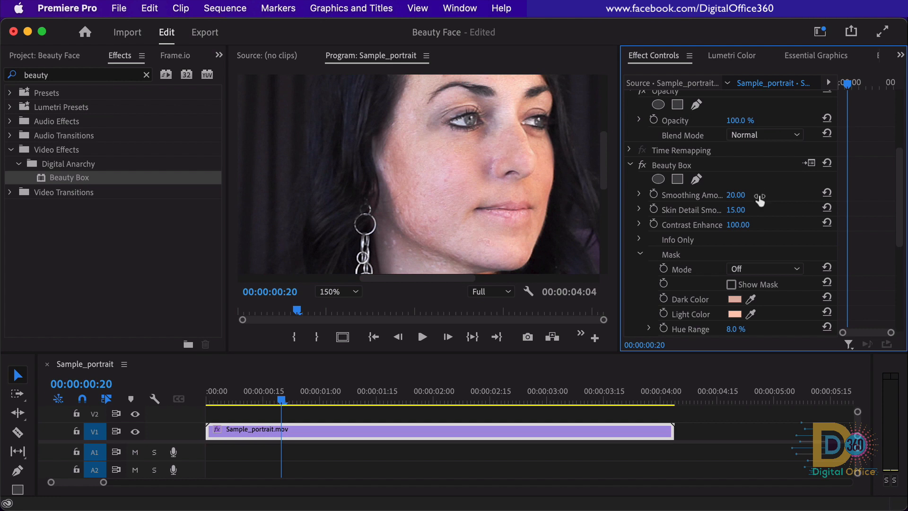
Run Analyze Frame in Beauty Box so it picks the skin colours from the current frame.
scroll(760, 198, down, 3)
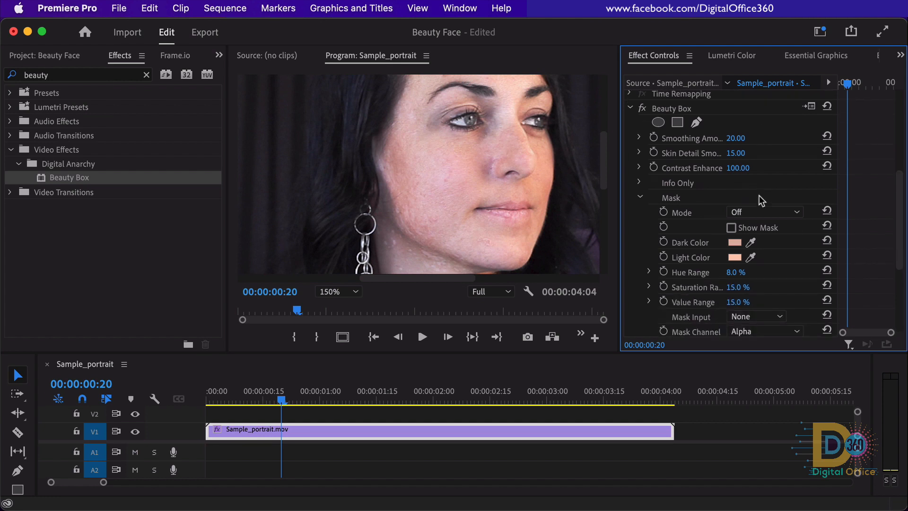
scroll(760, 195, down, 8)
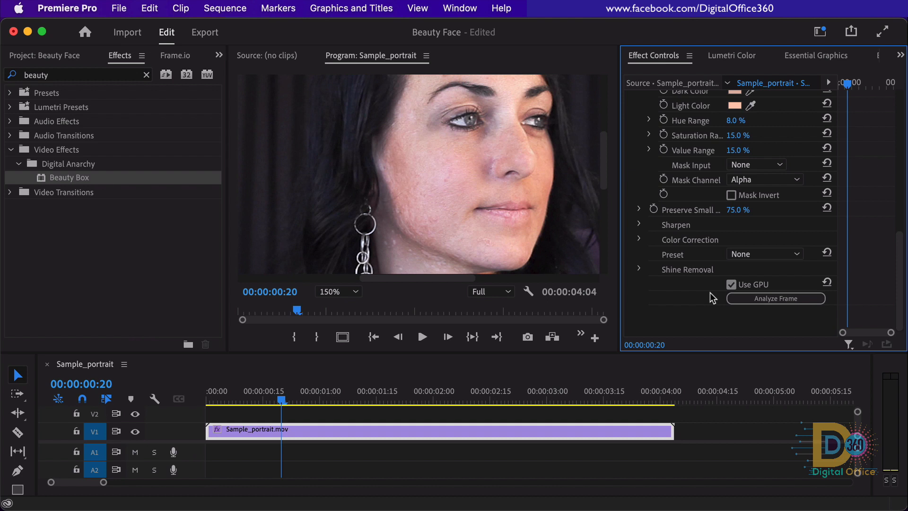
click(783, 299)
Raise Beauty Box's Smoothing Amount to 59.59.
scroll(646, 168, up, 3)
scroll(646, 167, up, 4)
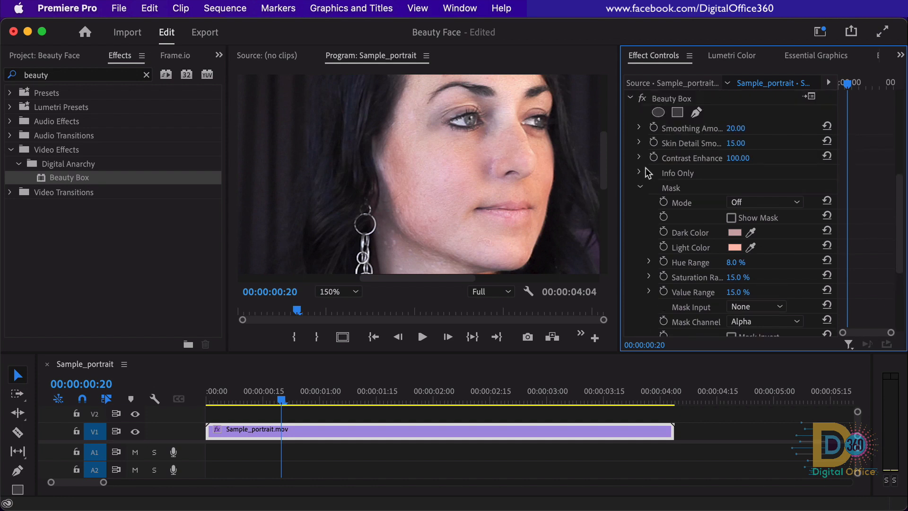
scroll(646, 168, up, 2)
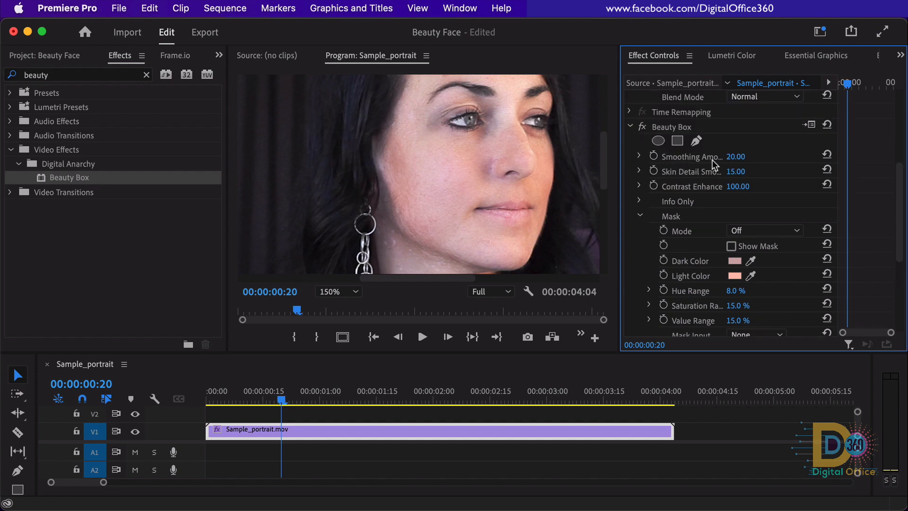
click(640, 156)
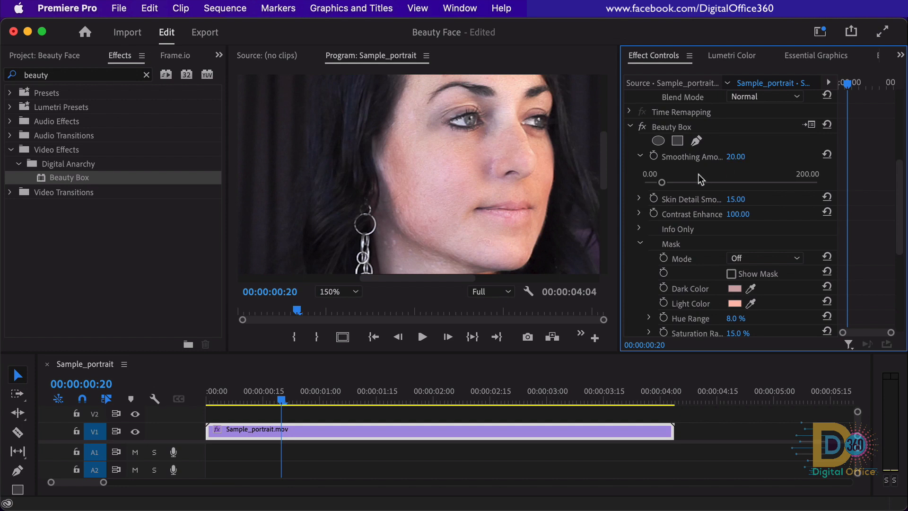
drag(662, 183, 697, 184)
Set Beauty Box's Skin Detail Smoothing to -24.08 and leave Contrast Enhance at 100.
click(640, 198)
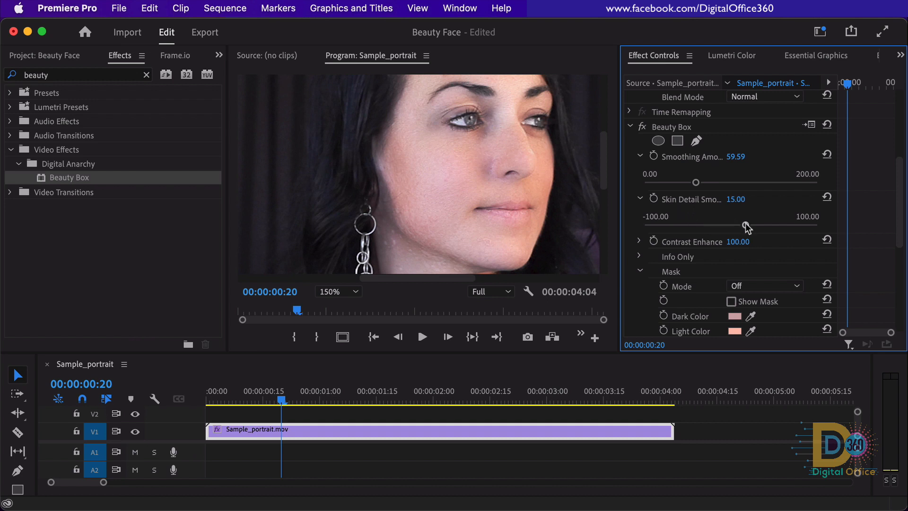
drag(747, 228, 708, 228)
click(640, 241)
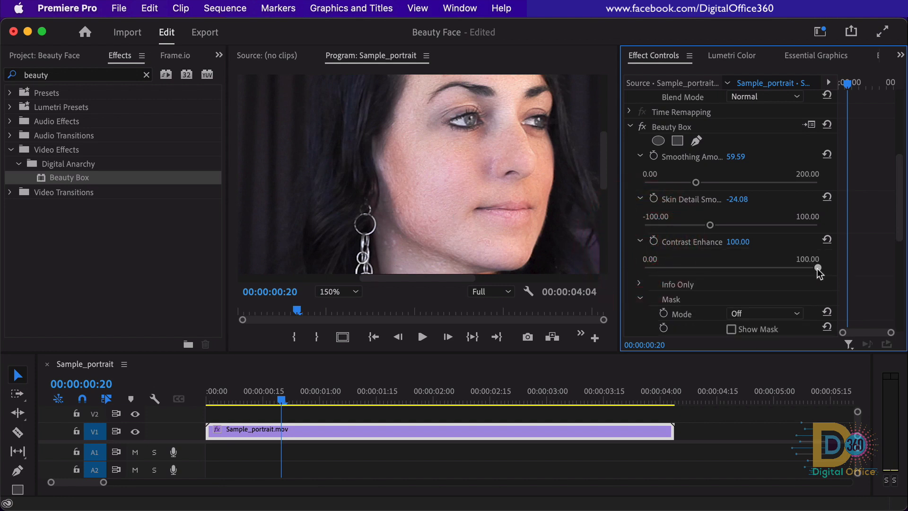
mouse_move(817, 269)
mouse_down()
mouse_move(801, 268)
mouse_move(820, 265)
mouse_up()
Set the Hue Range of the Beauty Box mask to 52.8%.
scroll(676, 240, down, 9)
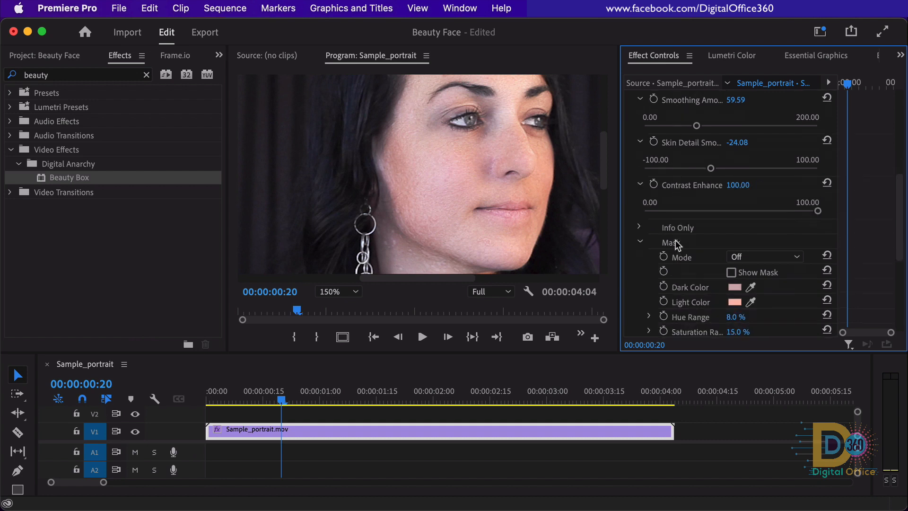
scroll(675, 240, down, 8)
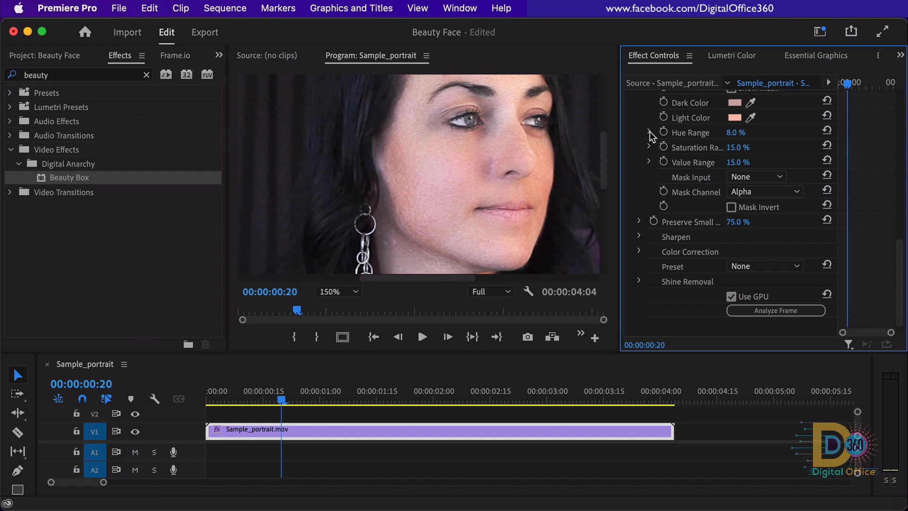
click(650, 131)
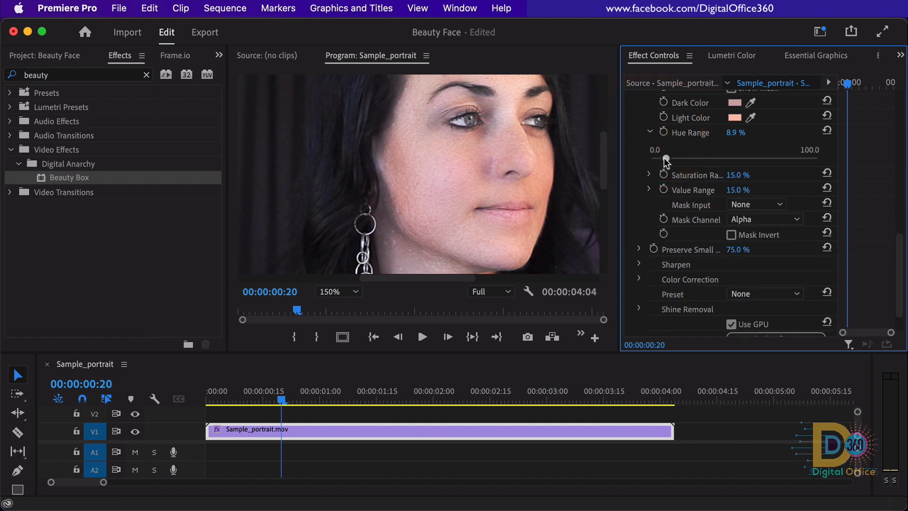
drag(666, 159, 740, 158)
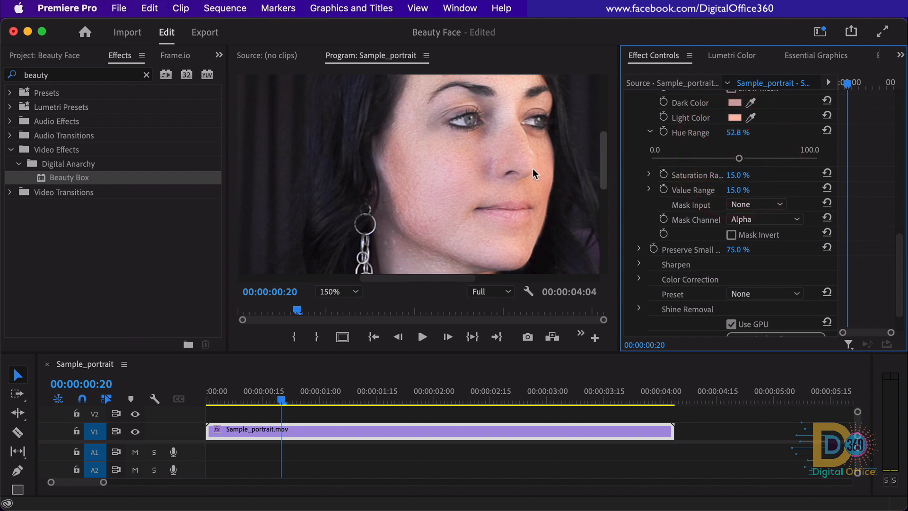
Toggle Beauty Box off and back on to compare the adjusted smoothing with the original skin.
scroll(714, 146, up, 5)
scroll(708, 147, up, 10)
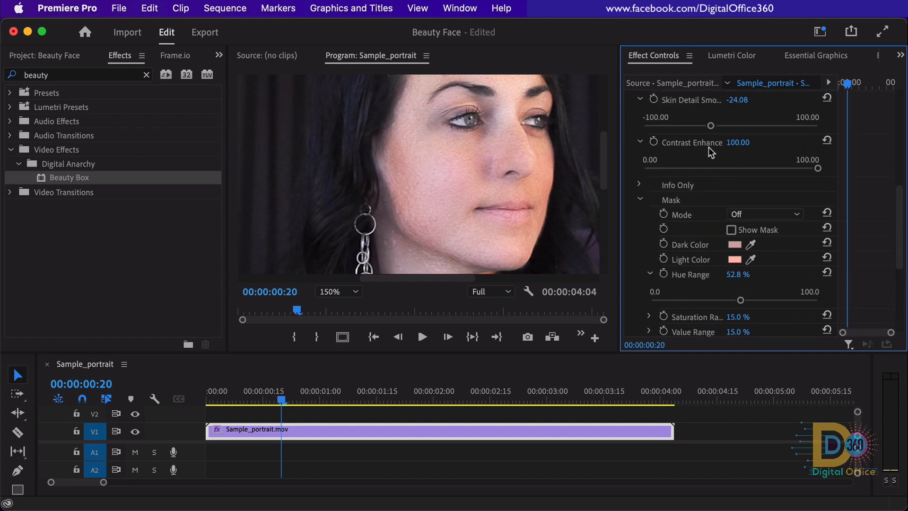
click(643, 156)
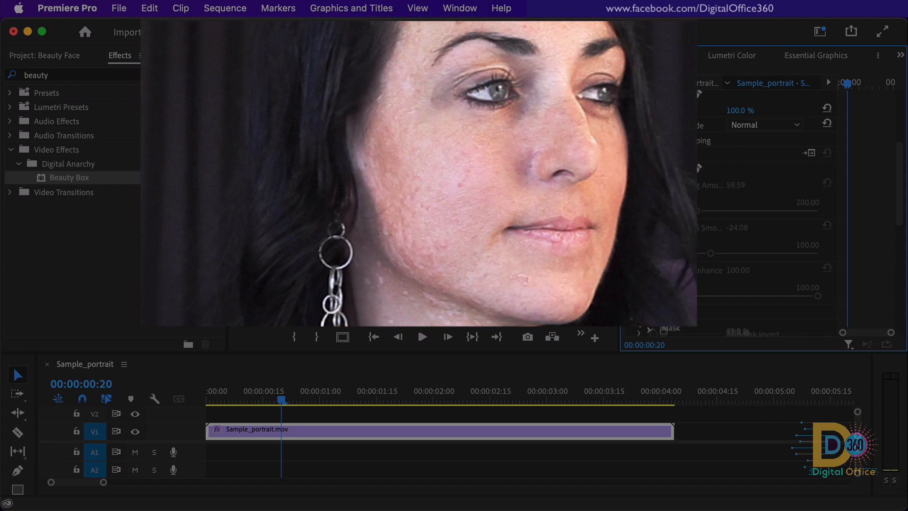
click(643, 156)
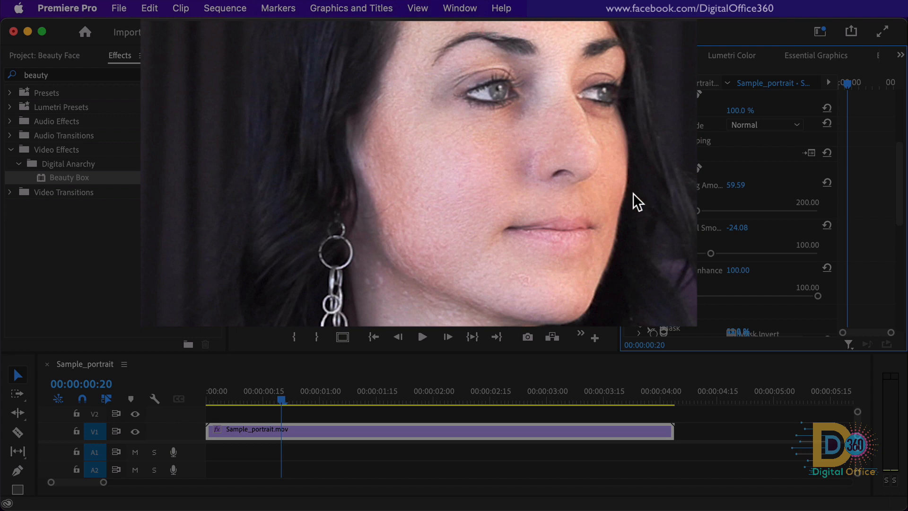
Analyze the current frame again with Beauty Box.
scroll(663, 203, down, 1)
scroll(662, 219, down, 1)
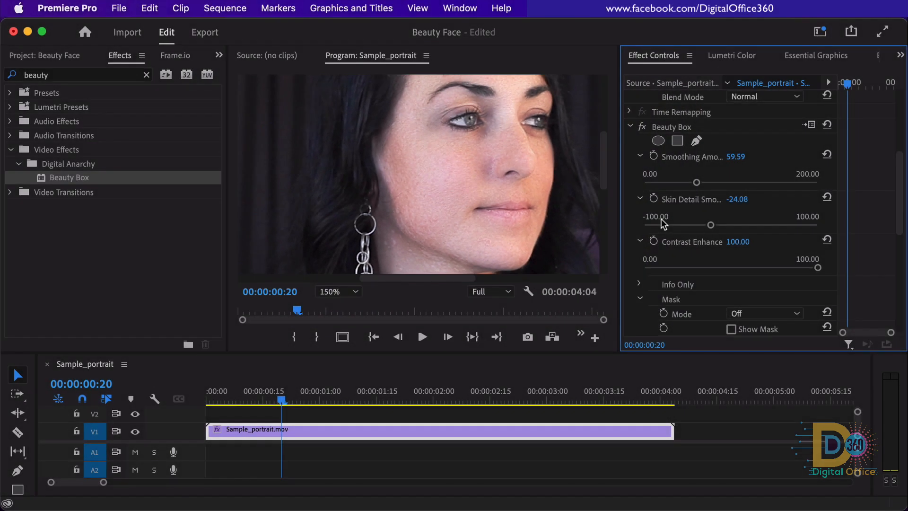
scroll(662, 219, down, 10)
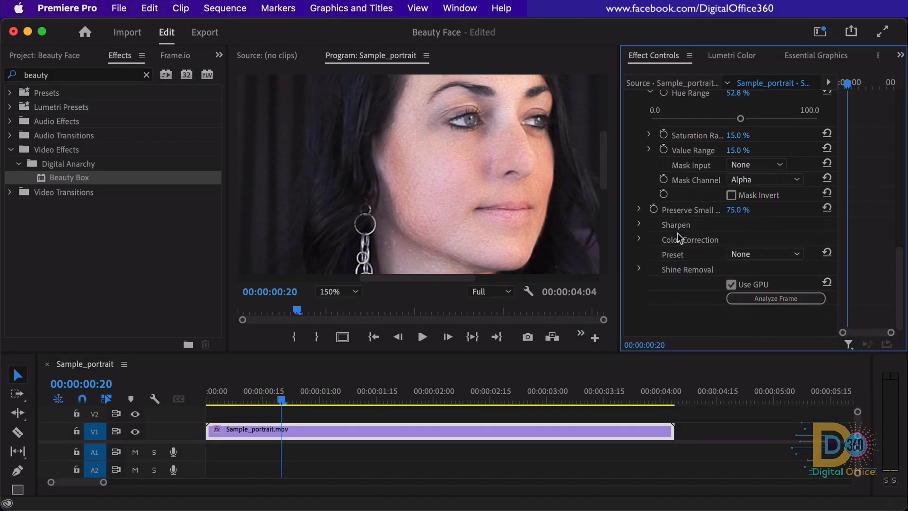
click(766, 298)
Reset all Beauty Box parameters to their defaults and collapse the Smoothing Amount, Skin Detail Smoothing and Contrast Enhance sliders.
scroll(696, 300, up, 10)
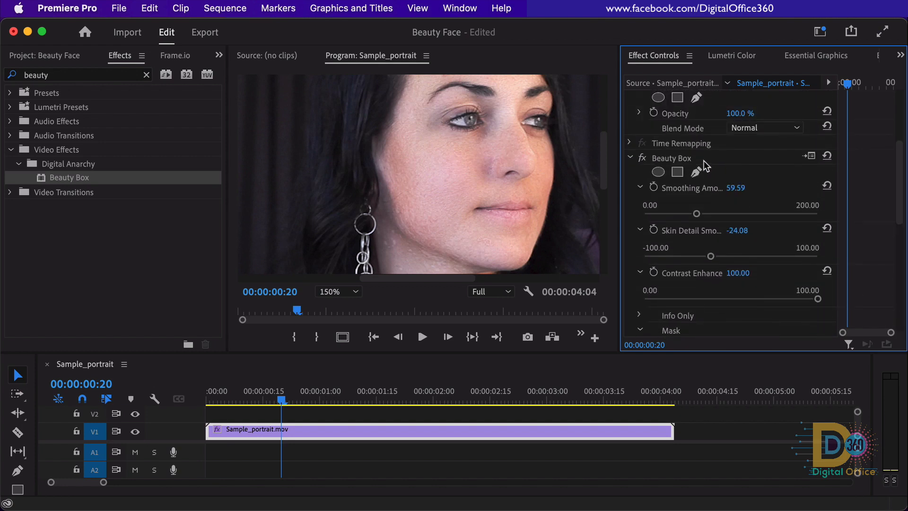
click(828, 157)
click(642, 189)
click(640, 202)
click(640, 218)
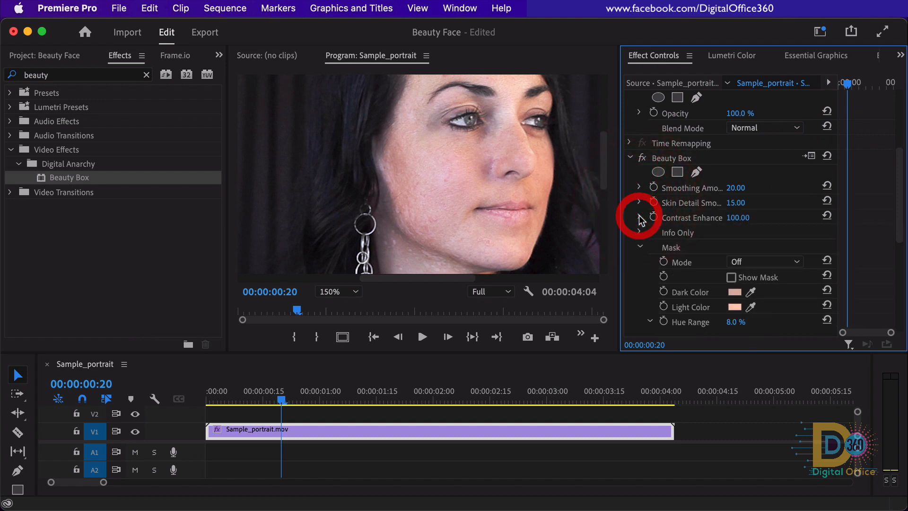
Show the Beauty Box mask briefly to examine which skin areas it covers, and hide it again.
scroll(675, 284, down, 1)
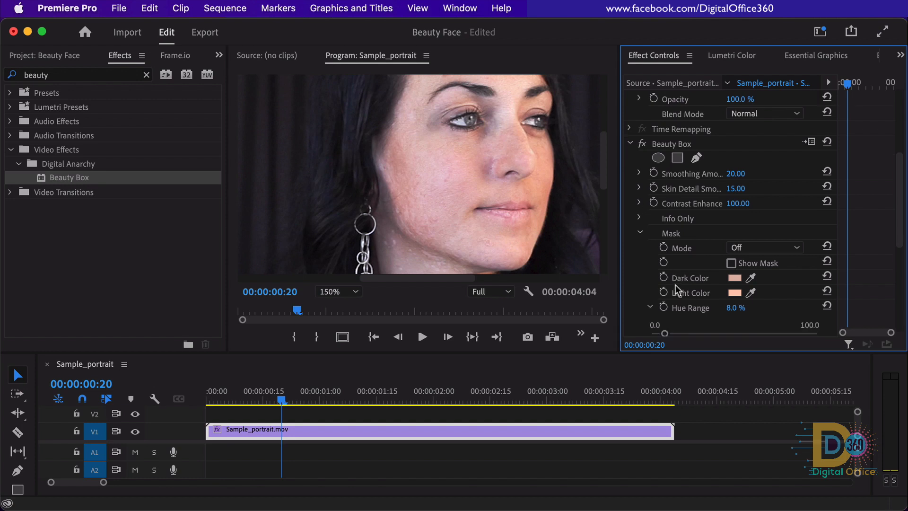
click(732, 264)
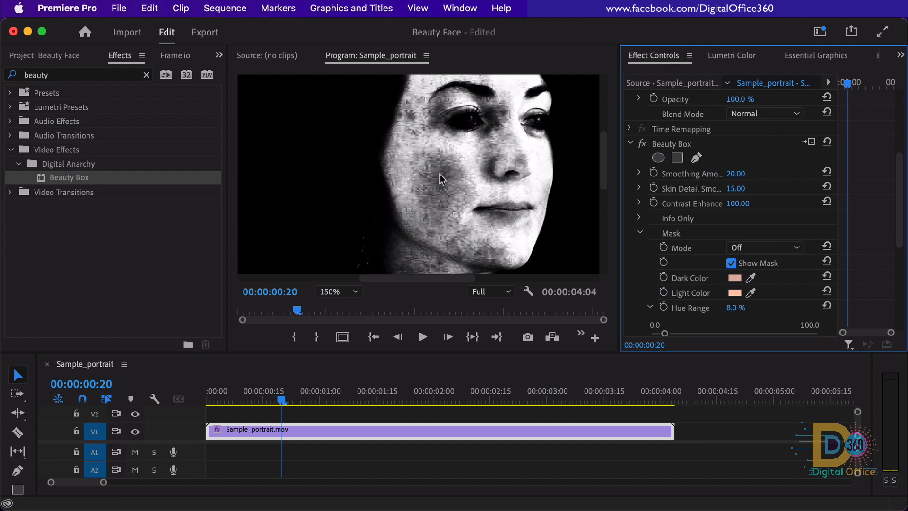
click(731, 263)
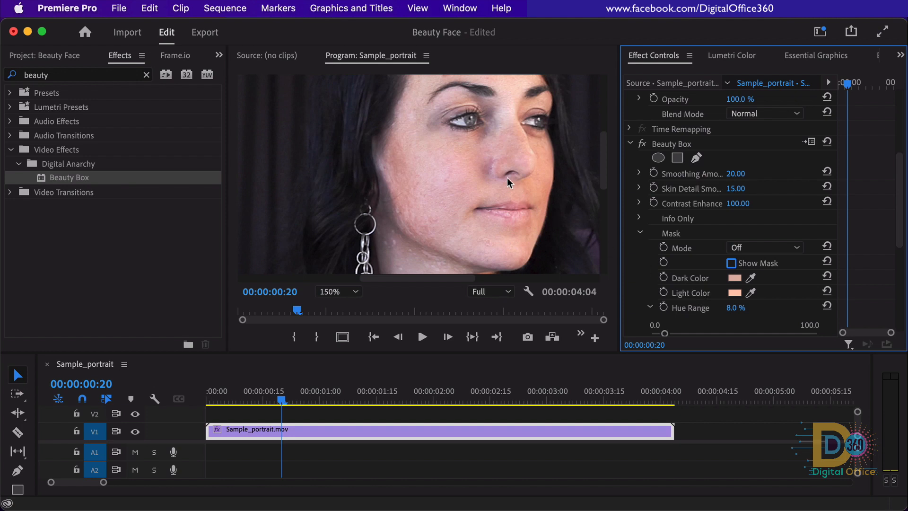
Sample the mask's Dark Color from the reddish cheek and its Light Color from the bright nose bridge, and check the coverage with Show Mask.
click(751, 279)
click(394, 174)
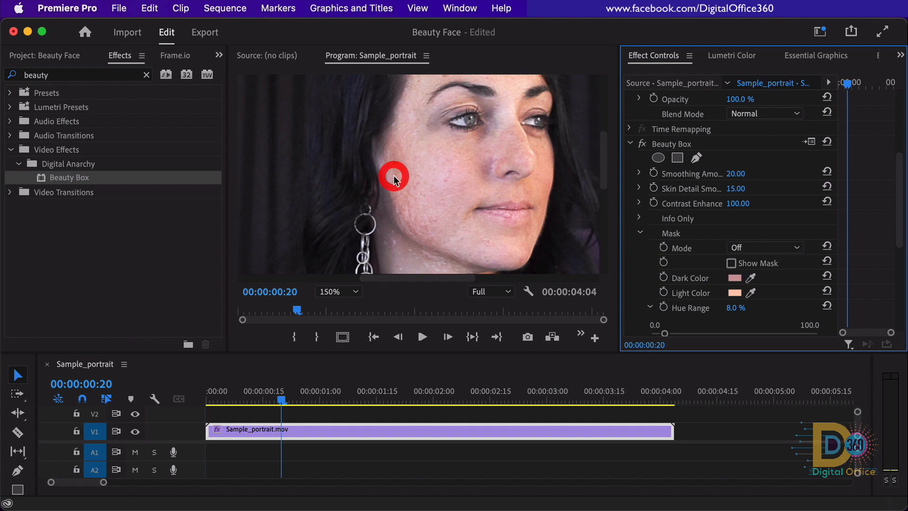
click(751, 293)
click(523, 179)
click(516, 123)
click(511, 117)
click(733, 264)
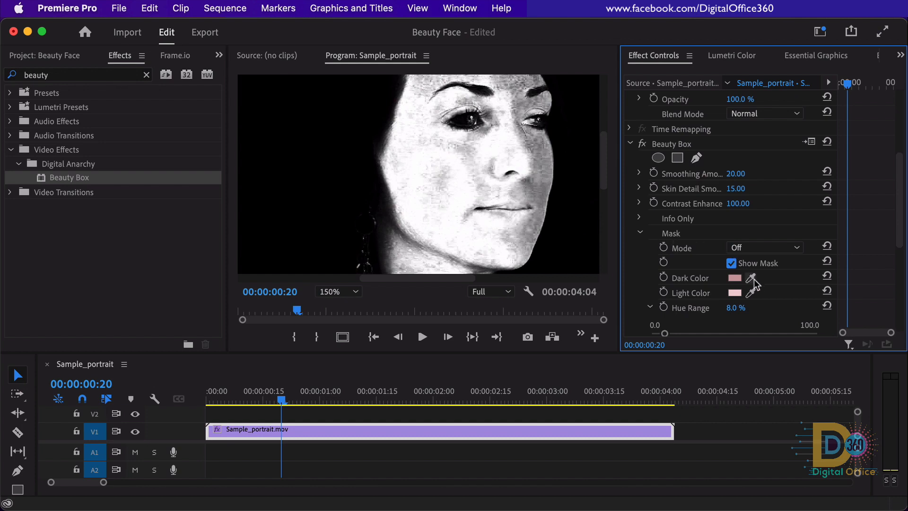
click(733, 263)
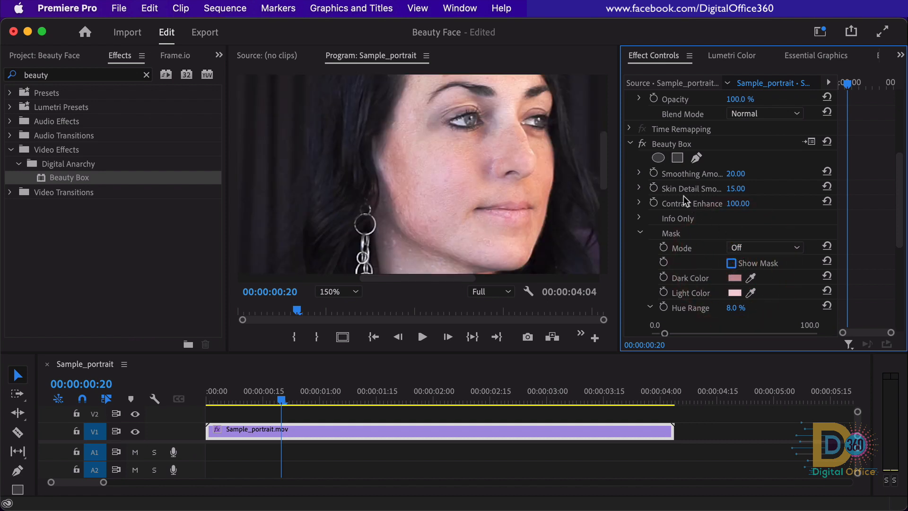
Set Beauty Box's Smoothing Amount to about 42.45 and Skin Detail Smoothing to about 3.67, and collapse both sliders.
click(640, 173)
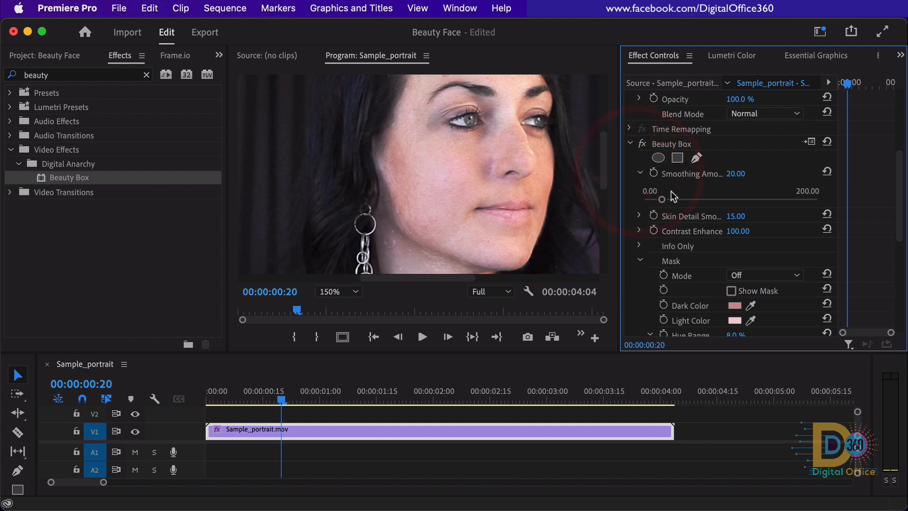
drag(666, 203, 682, 204)
click(639, 215)
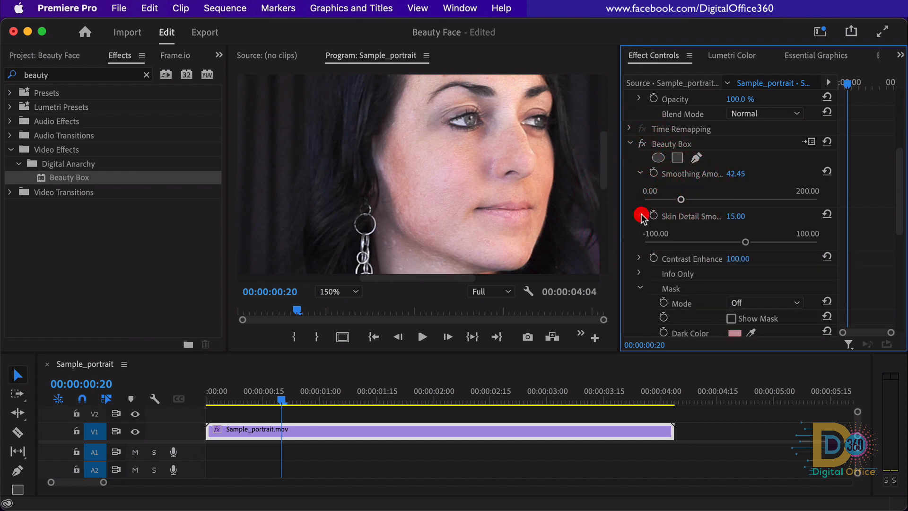
click(734, 242)
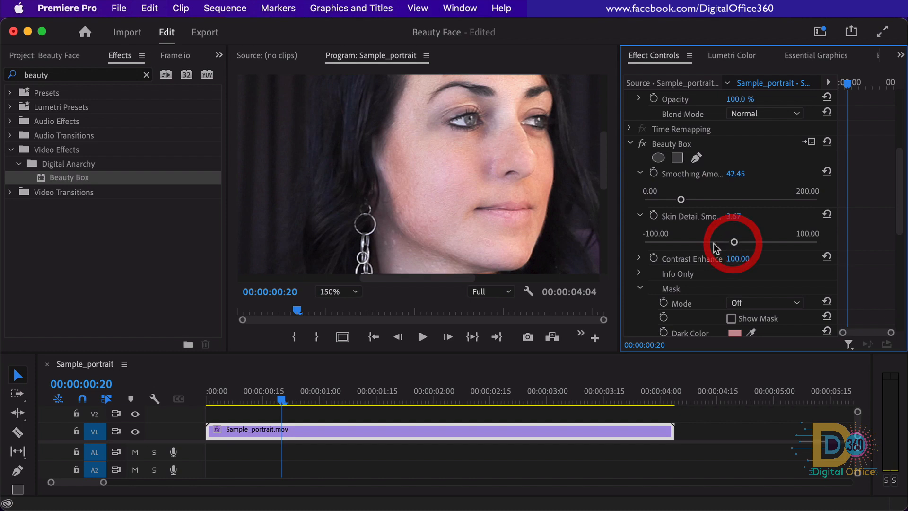
click(639, 173)
click(642, 188)
Try a Sharpen Amount of 27 in Beauty Box and set it back to 0.
scroll(644, 239, down, 5)
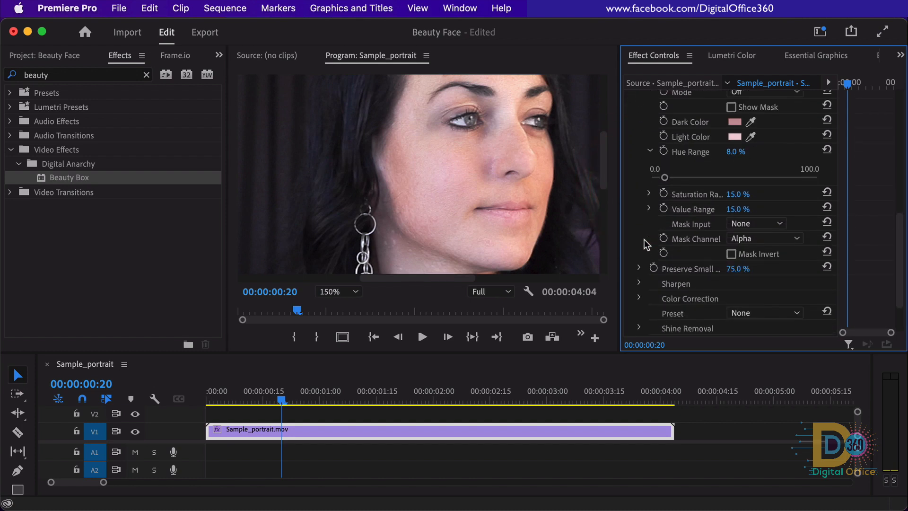
scroll(649, 234, down, 4)
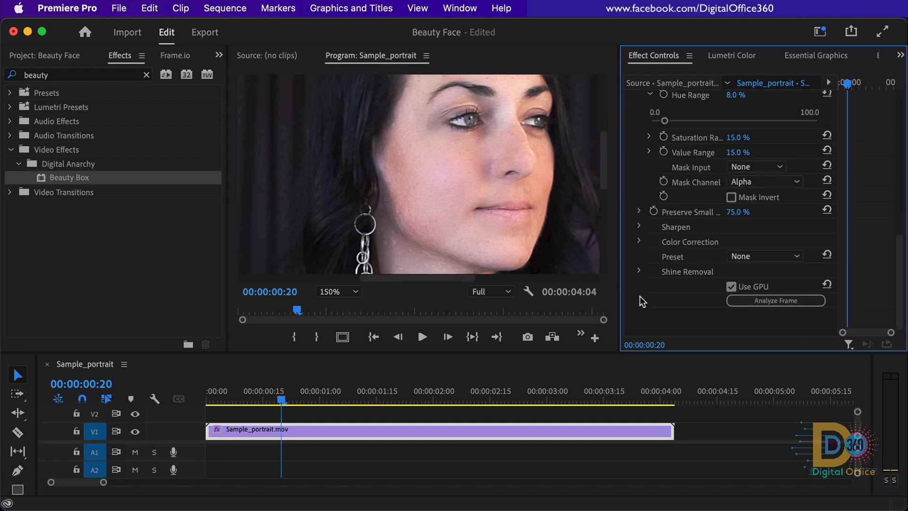
click(639, 227)
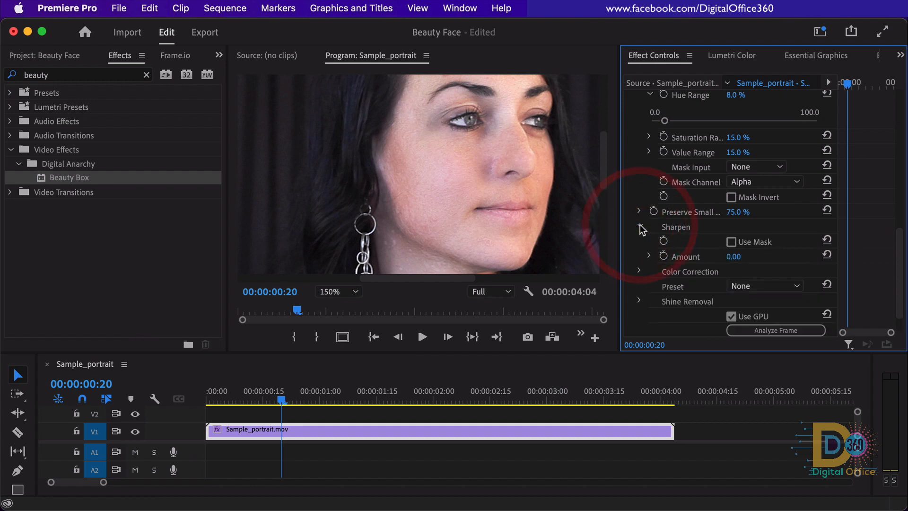
click(733, 257)
text(47)
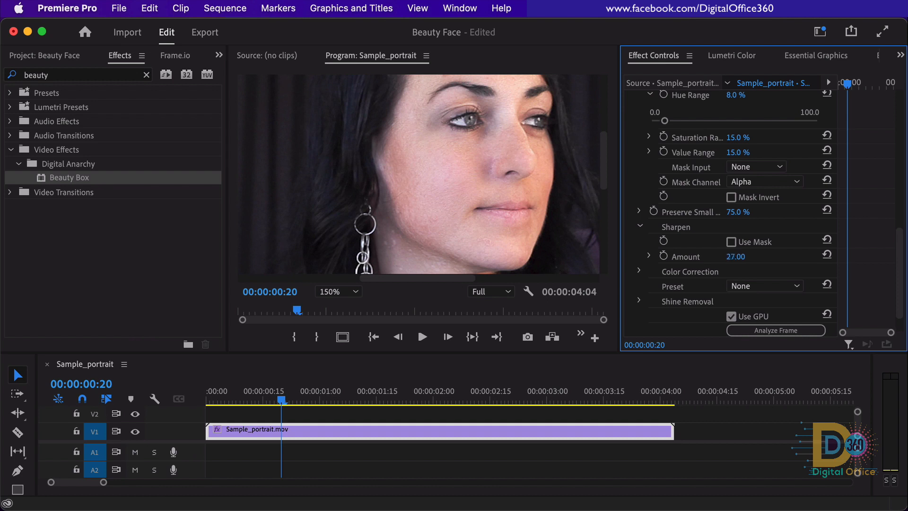
key(Return)
click(735, 257)
text(0)
key(Return)
Set Adjust Hue in Beauty Box's Color Correction group to 9°.
click(640, 273)
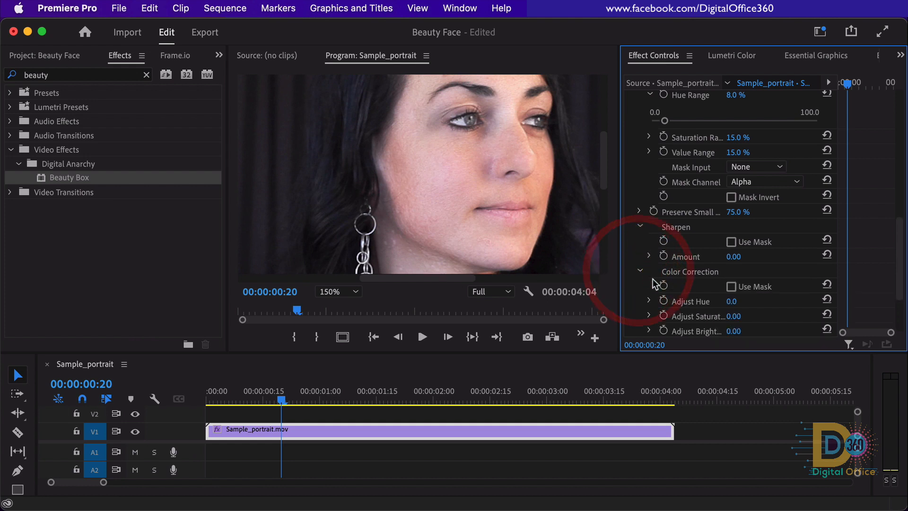
scroll(657, 298, down, 1)
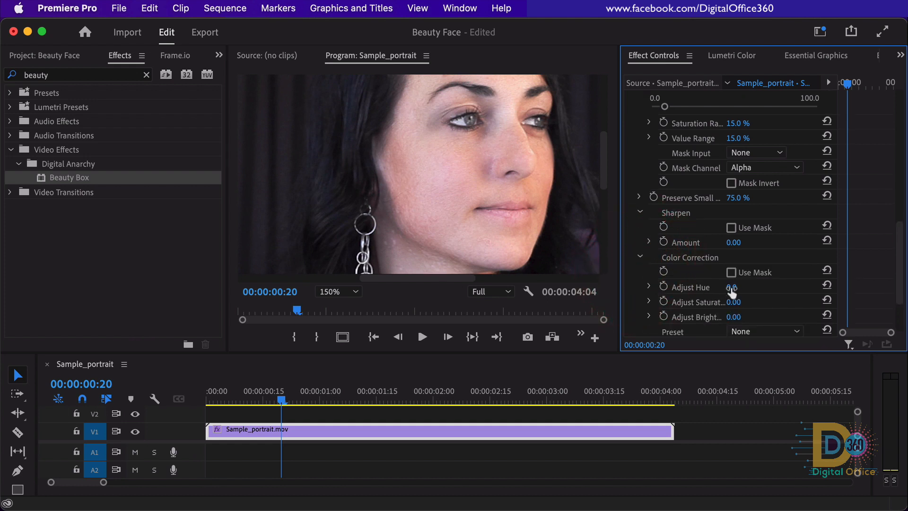
drag(732, 292, 738, 292)
scroll(690, 316, down, 2)
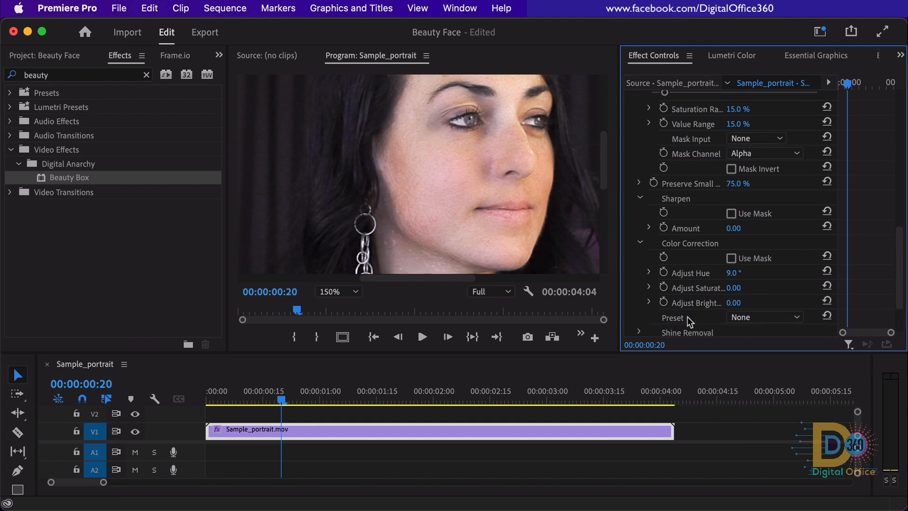
Raise Adjust Saturation in the Color Correction group to about 7.23 and leave its slider and the brightness slider collapsed.
click(649, 273)
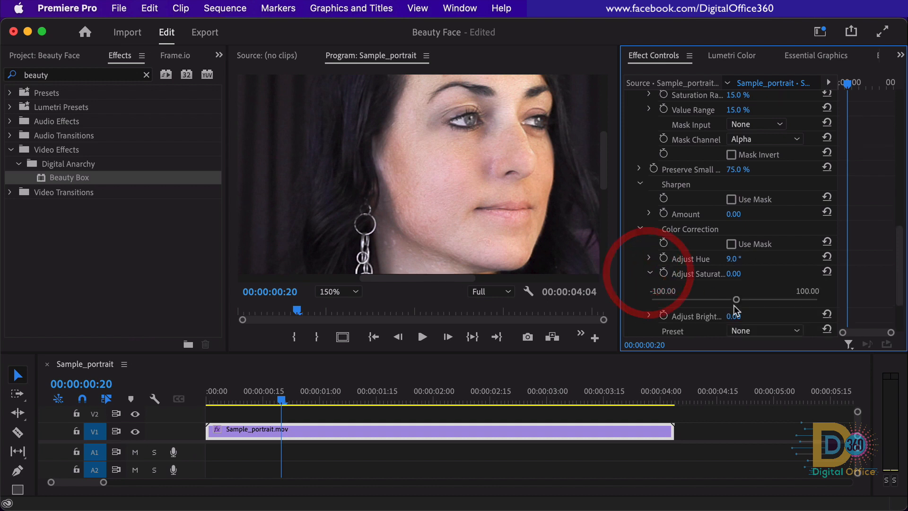
drag(736, 300, 741, 301)
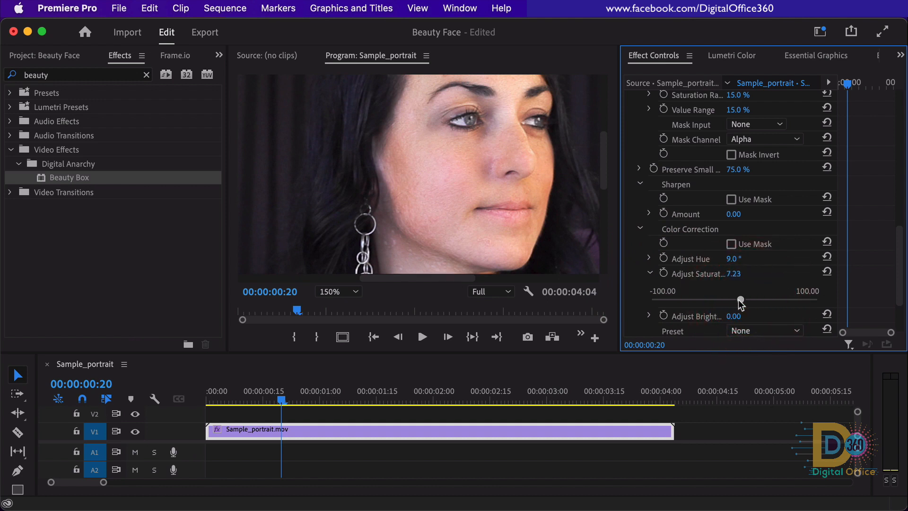
click(649, 274)
scroll(652, 270, down, 1)
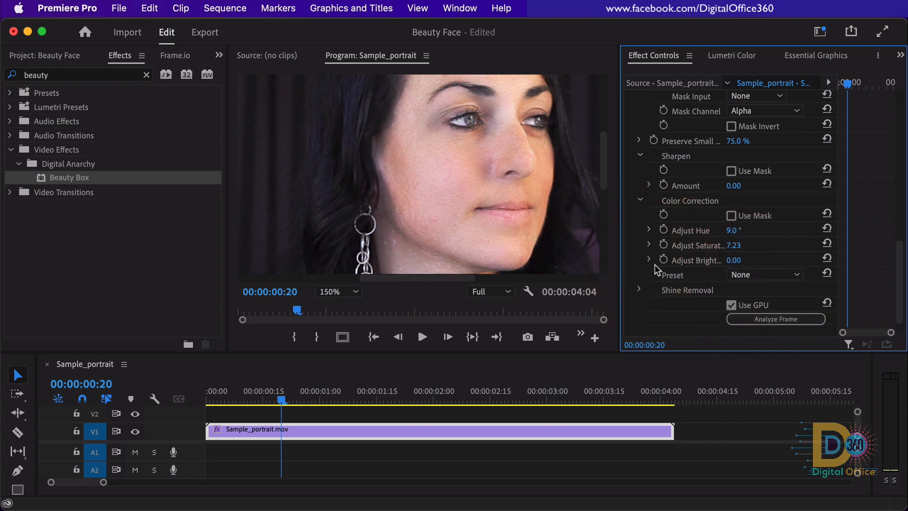
click(649, 260)
click(650, 260)
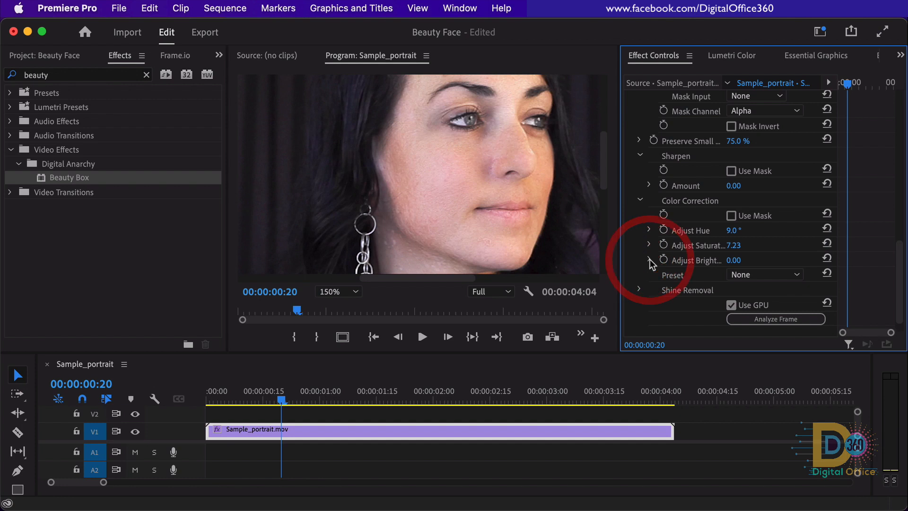
Try Shine Removal amounts of about 36 and 49, bring the amount back to 0, and collapse the group.
click(640, 291)
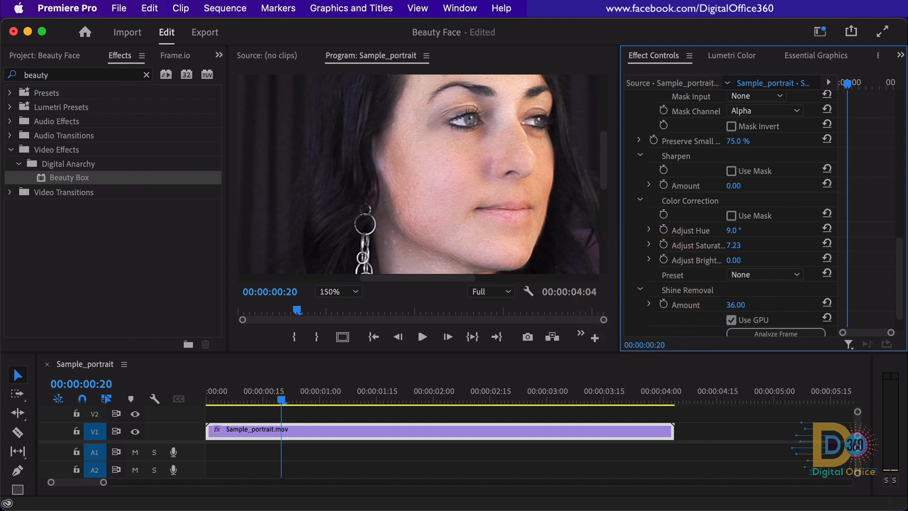
drag(736, 305, 747, 305)
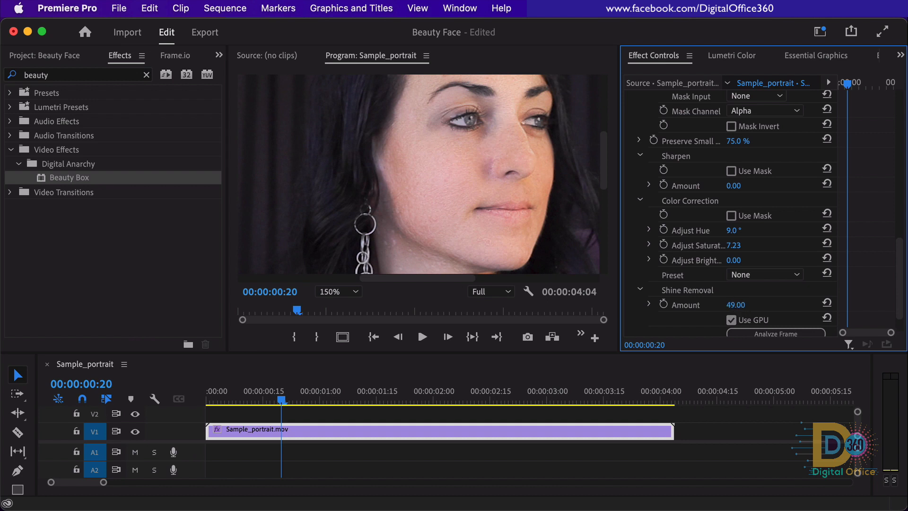
drag(746, 304, 735, 304)
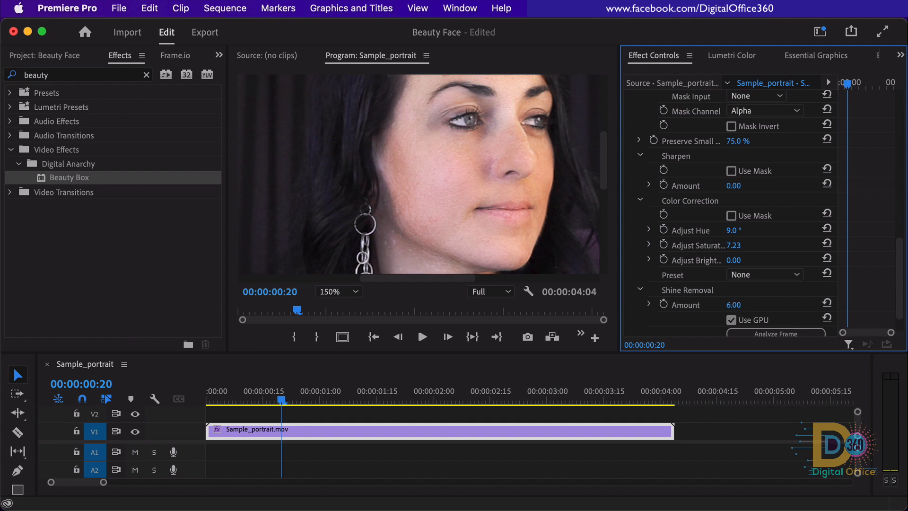
click(649, 304)
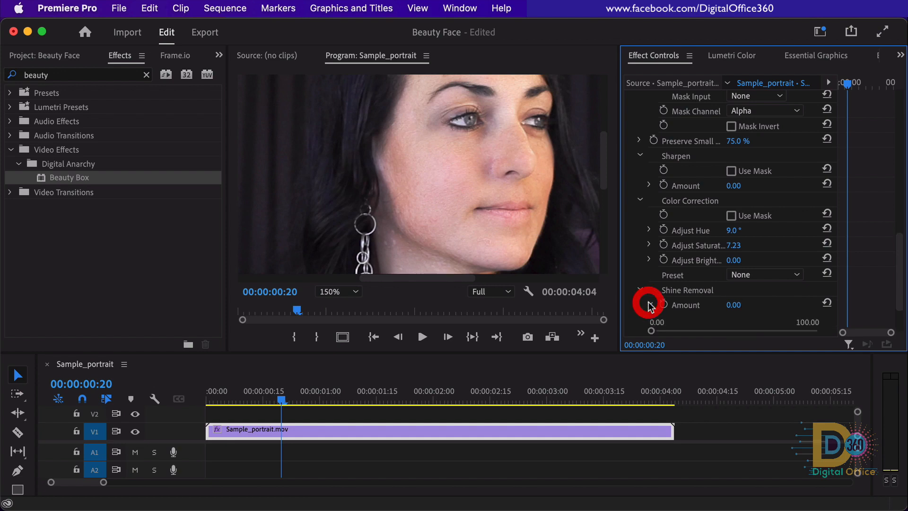
click(642, 290)
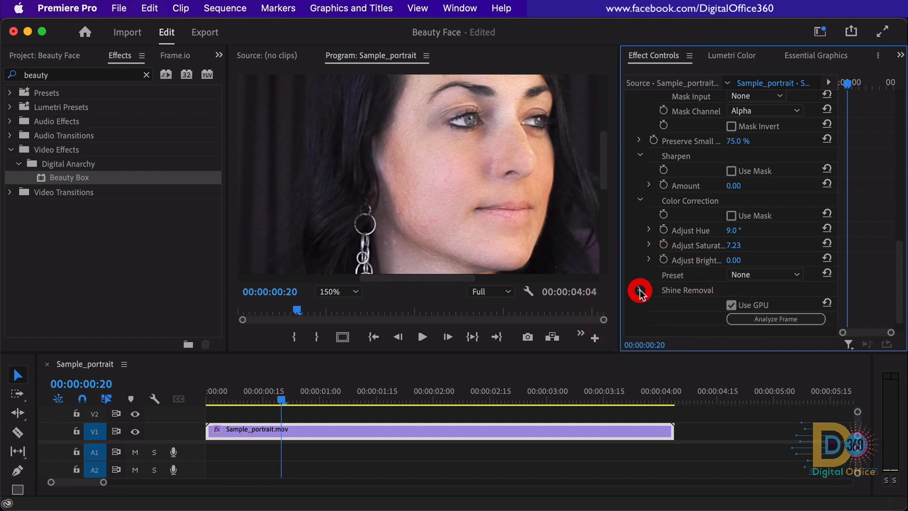